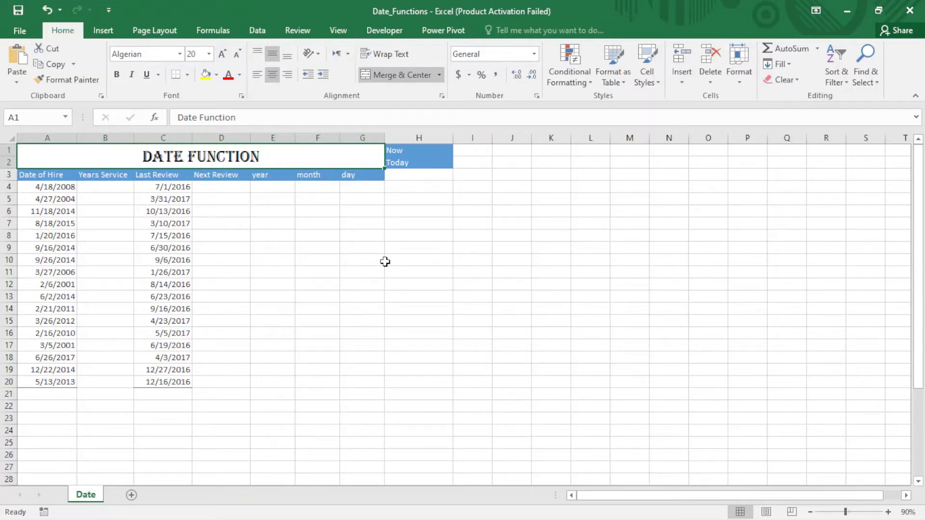
Step: Enter the formula =NOW() in cell I1 beside the Now label and compare it with the system clock
{"action": "left_click", "coordinate": [470, 154]}
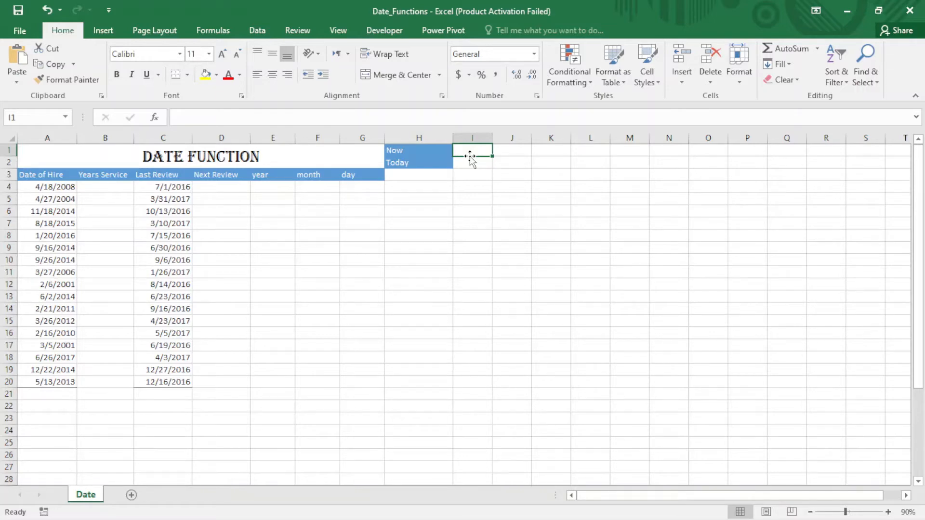
{"action": "type", "text": "="}
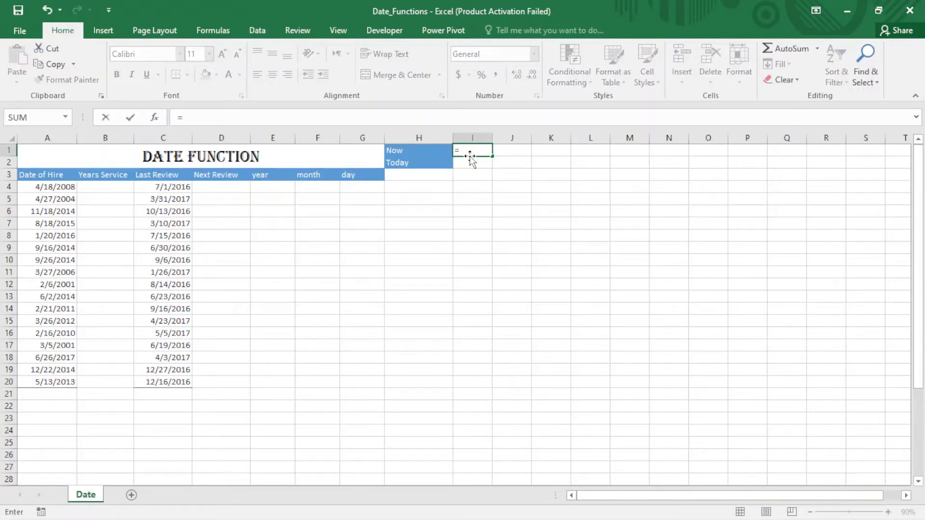
{"action": "type", "text": "no"}
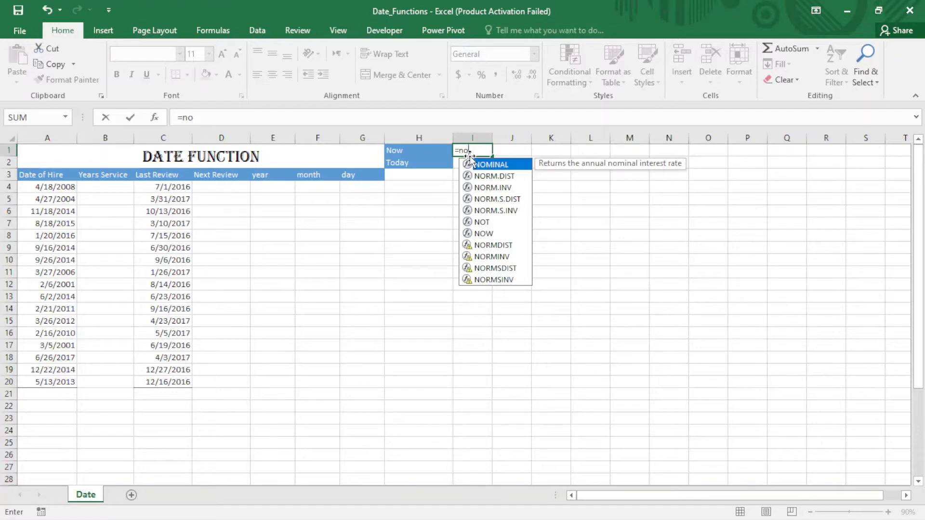
{"action": "type", "text": "w"}
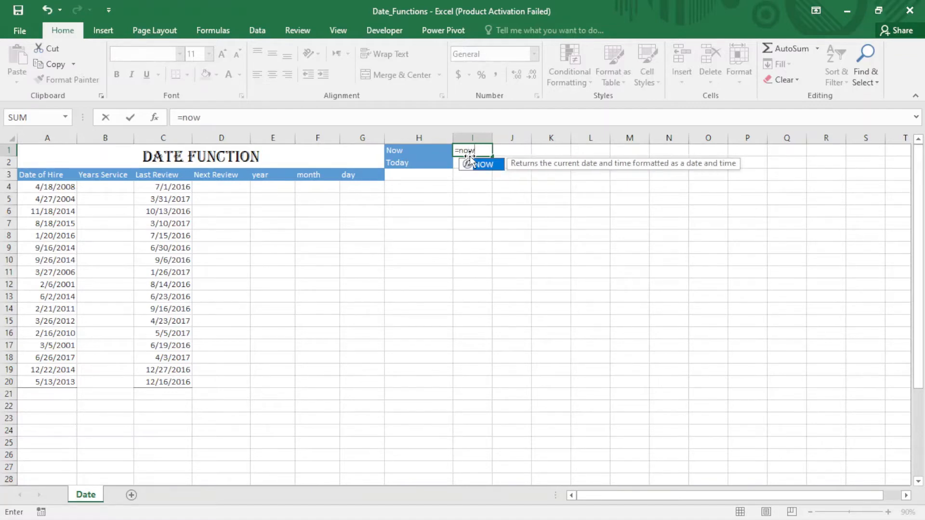
{"action": "key", "text": "Tab"}
{"action": "type", "text": ")"}
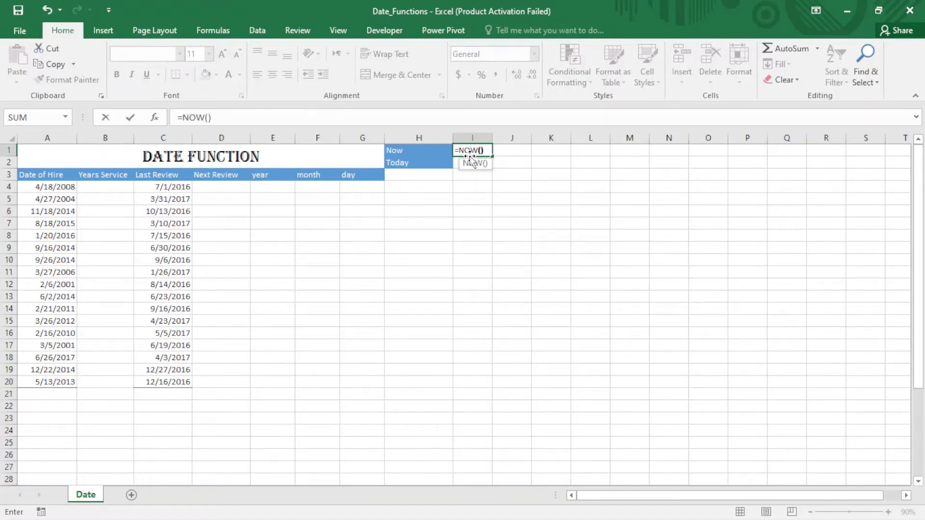
{"action": "key", "text": "Return"}
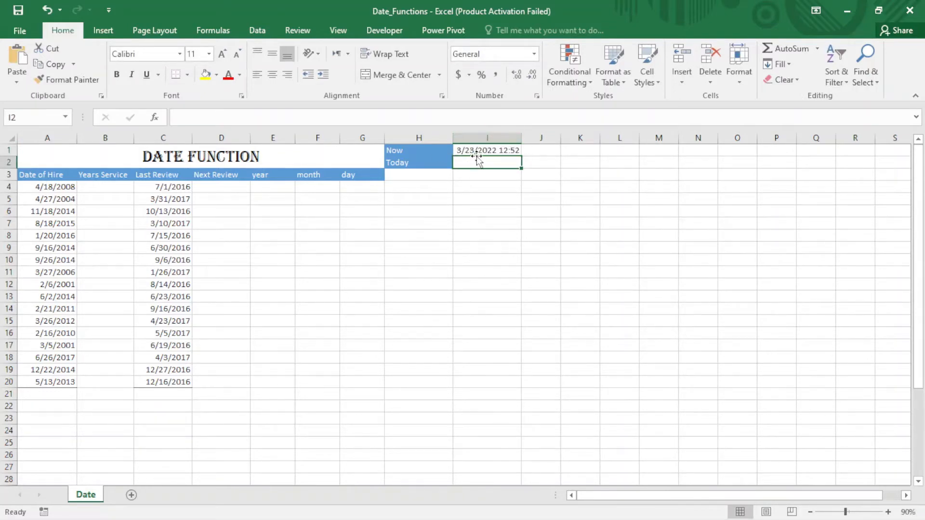
{"action": "mouse_move", "coordinate": [840, 519]}
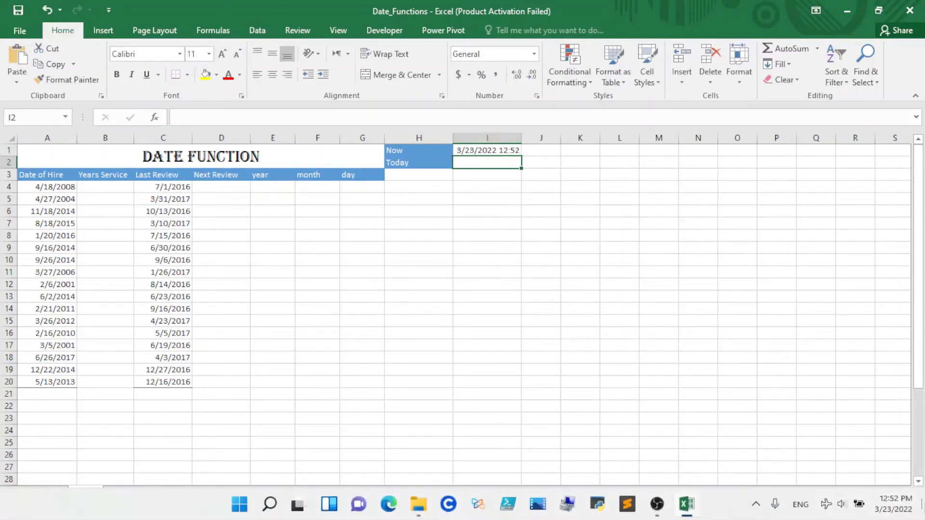
{"action": "mouse_move", "coordinate": [900, 513]}
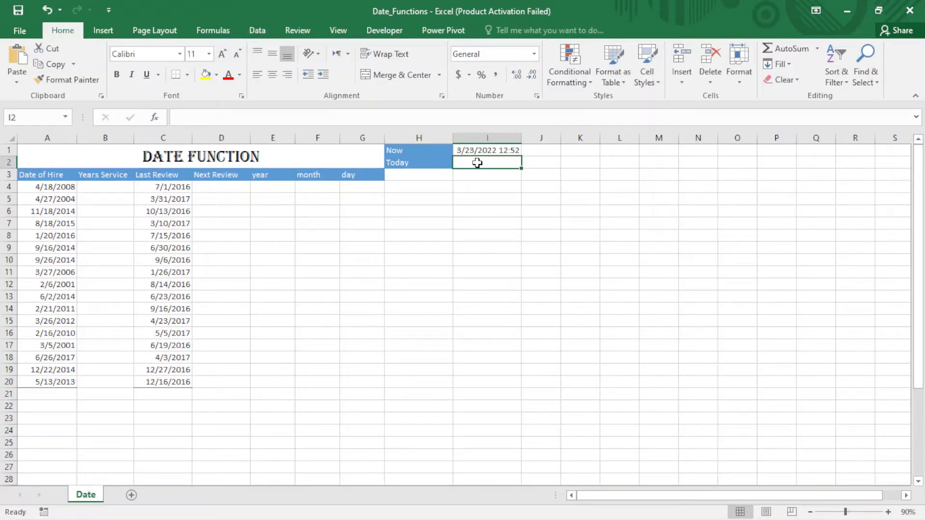
Step: Enter the formula =TODAY() in cell I2 beside the Today label
{"action": "type", "text": "="}
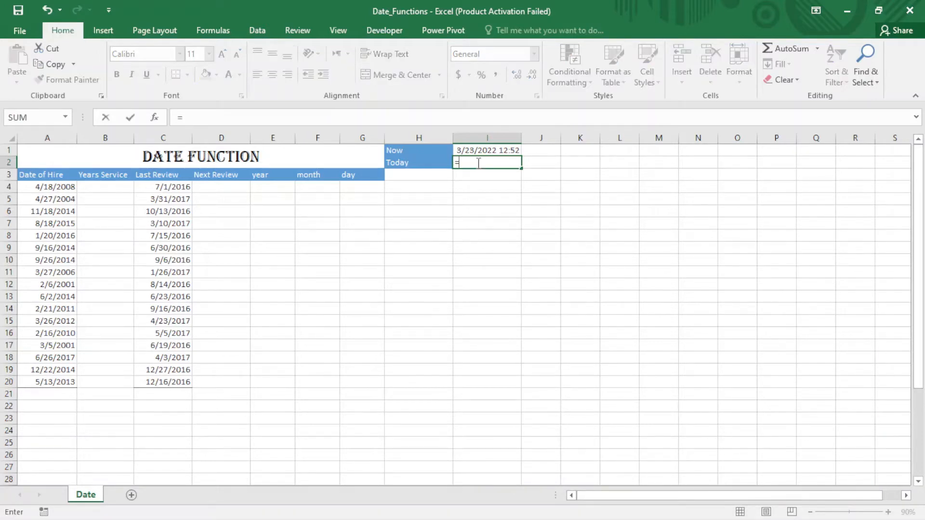
{"action": "type", "text": "ti"}
{"action": "key", "text": "BackSpace"}
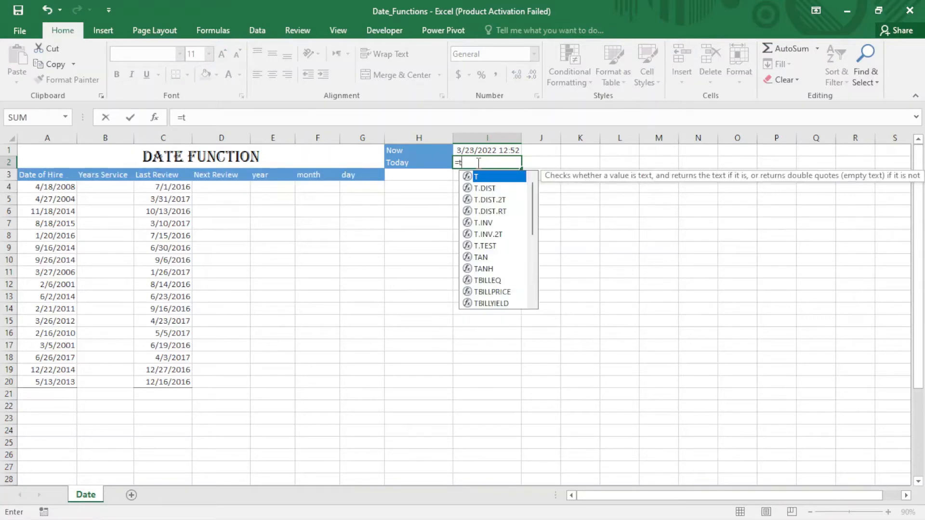
{"action": "type", "text": "oday"}
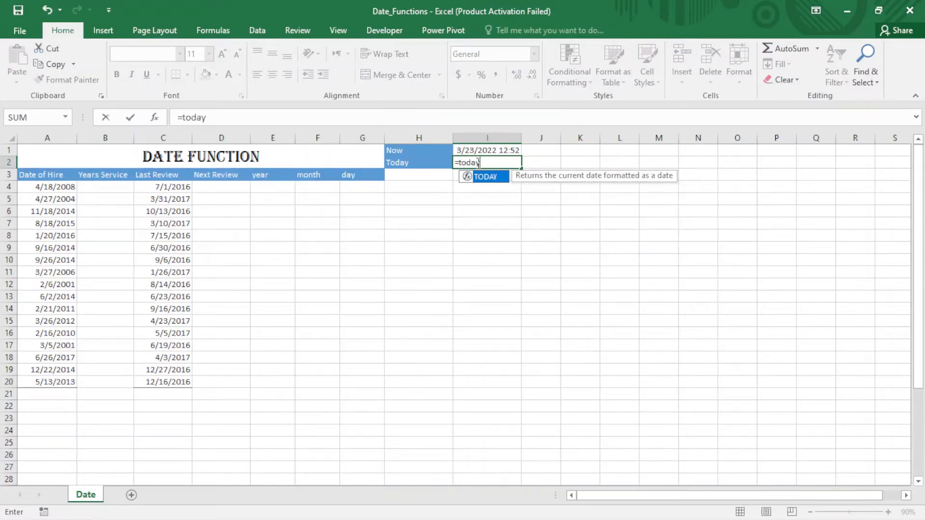
{"action": "key", "text": "Tab"}
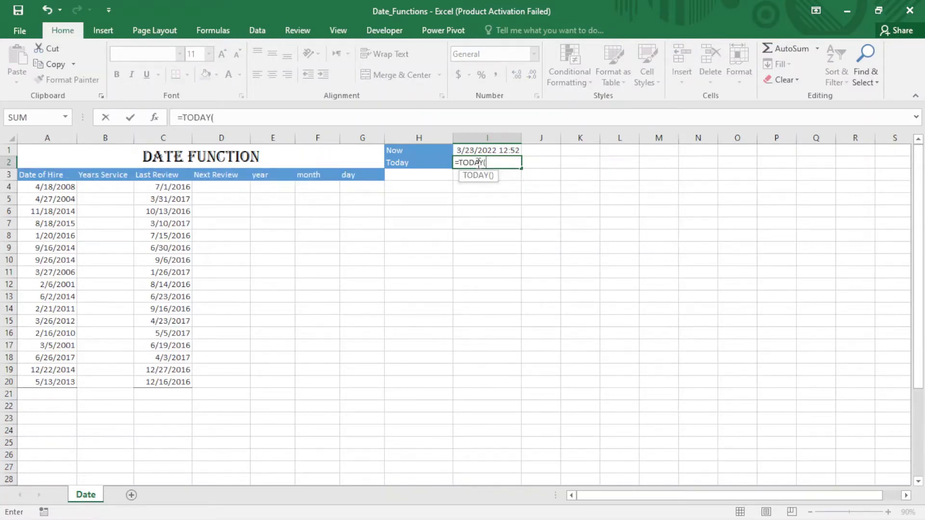
{"action": "type", "text": ")"}
{"action": "key", "text": "Return"}
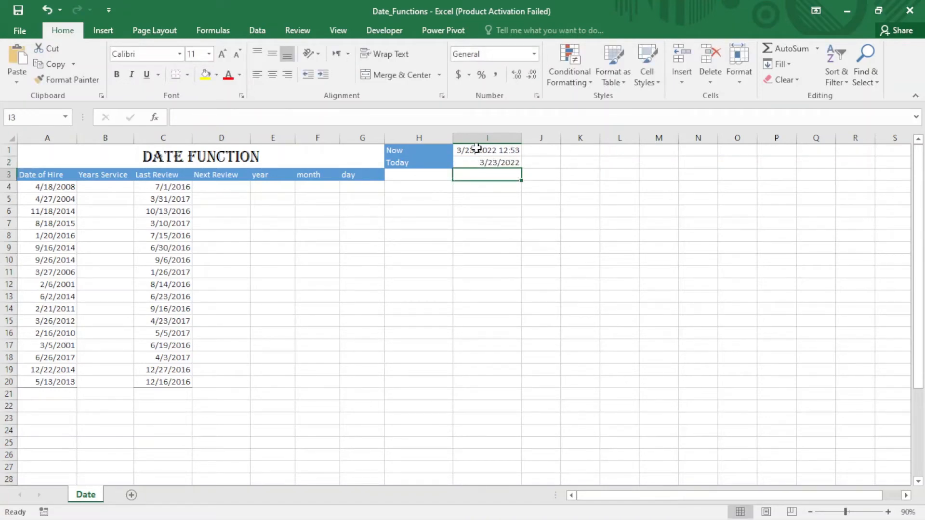
{"action": "left_click", "coordinate": [501, 165]}
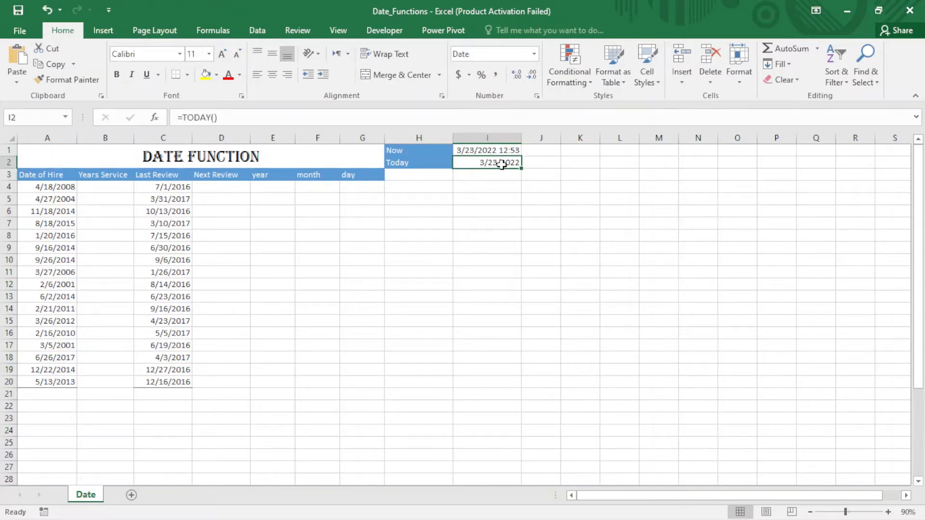
Step: Try calculating the first Years Service entry in B4 with the formula =TODAY()-A4
{"action": "left_click", "coordinate": [110, 187]}
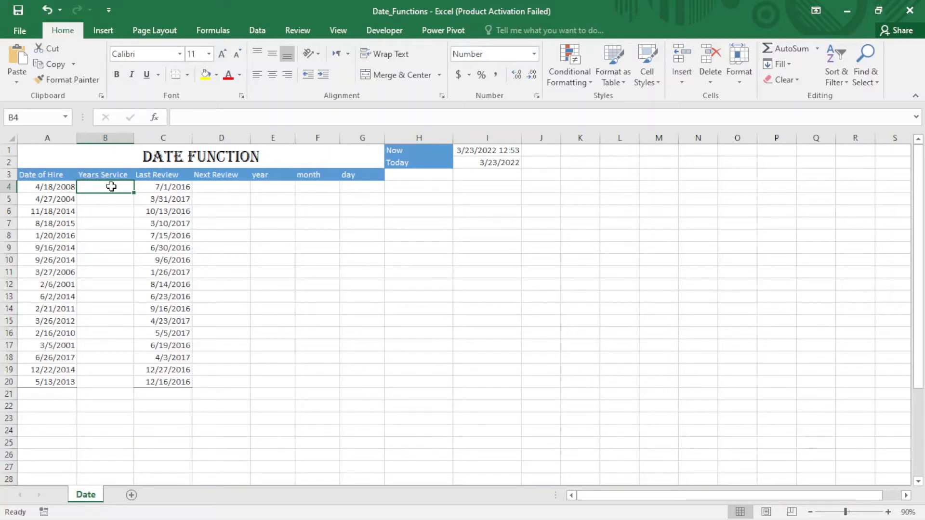
{"action": "type", "text": "="}
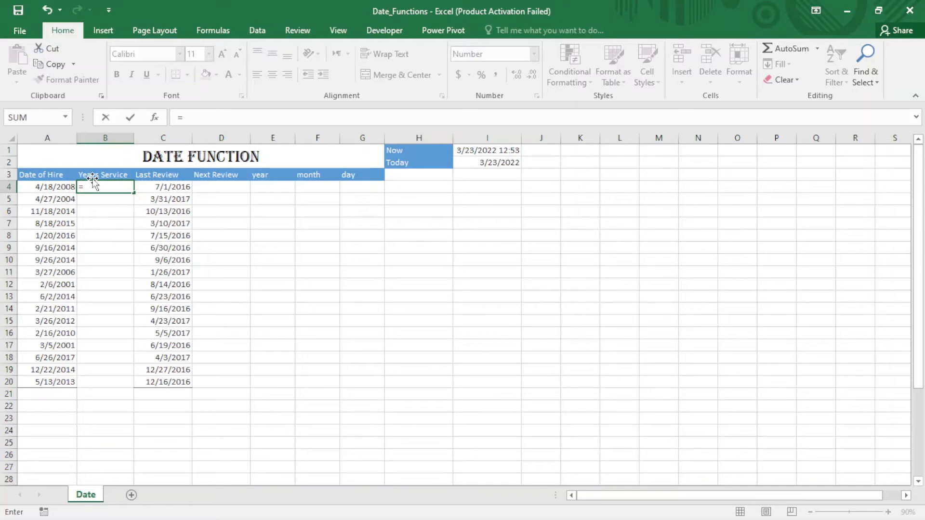
{"action": "type", "text": "toda"}
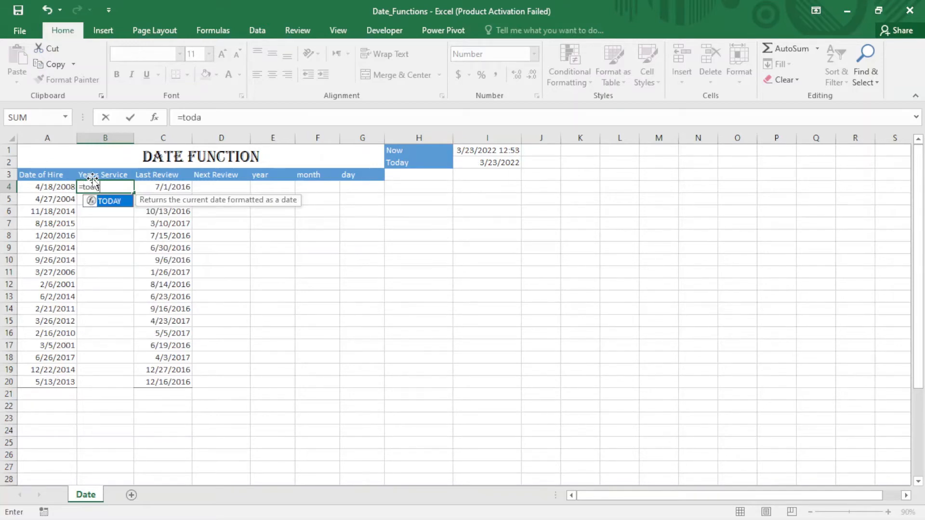
{"action": "key", "text": "Tab"}
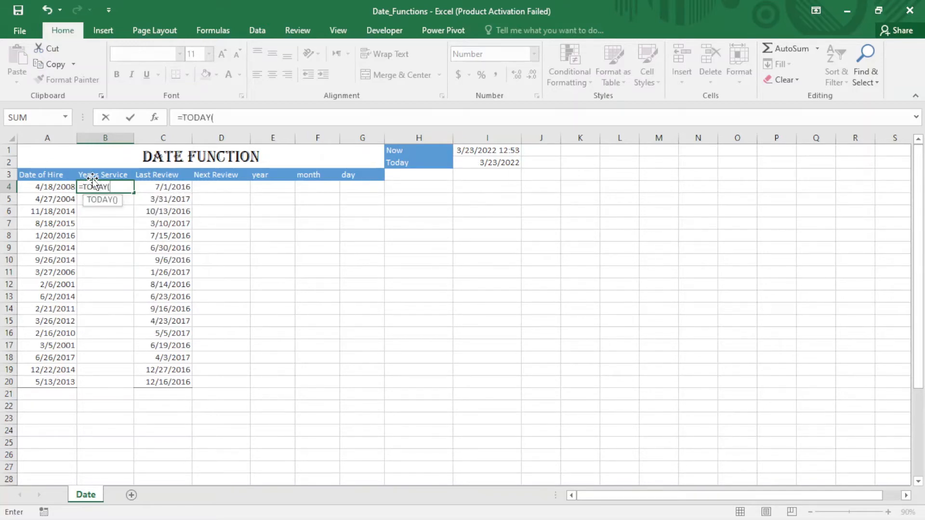
{"action": "type", "text": ")"}
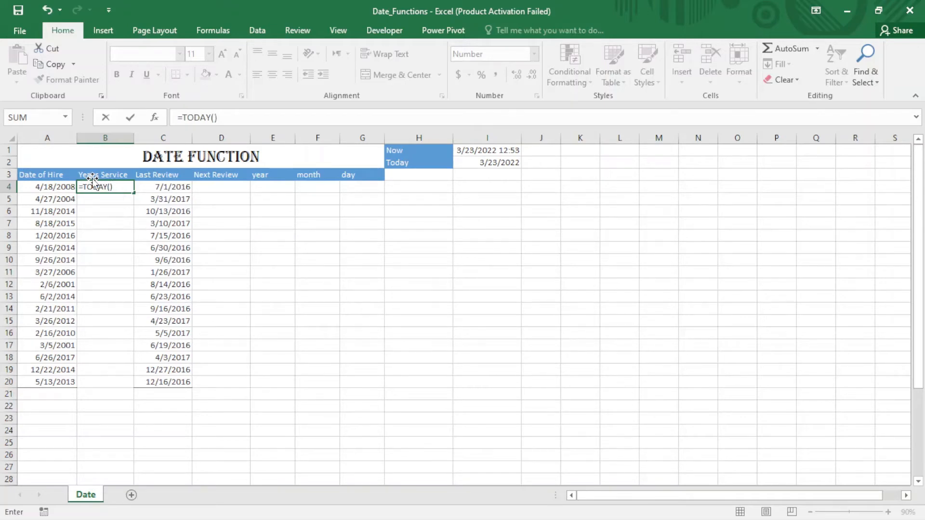
{"action": "type", "text": "-"}
{"action": "left_click", "coordinate": [65, 189]}
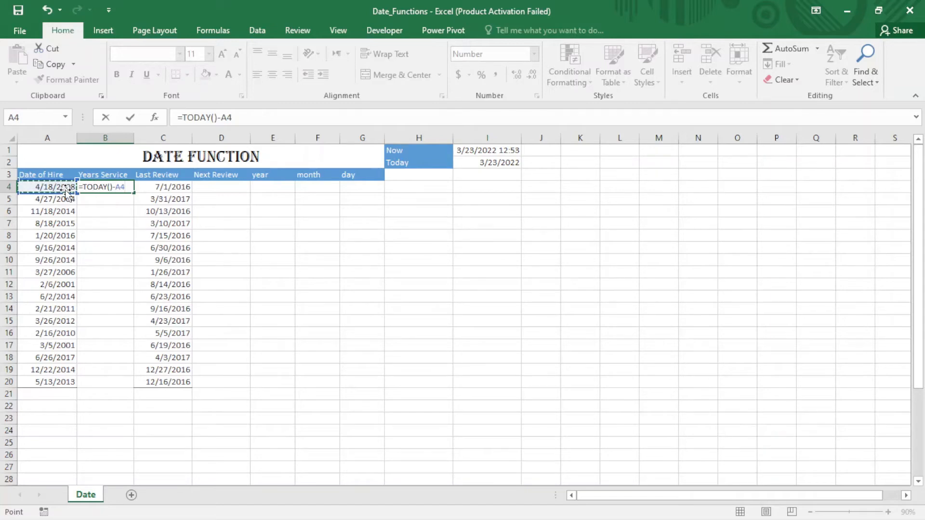
{"action": "key", "text": "Return"}
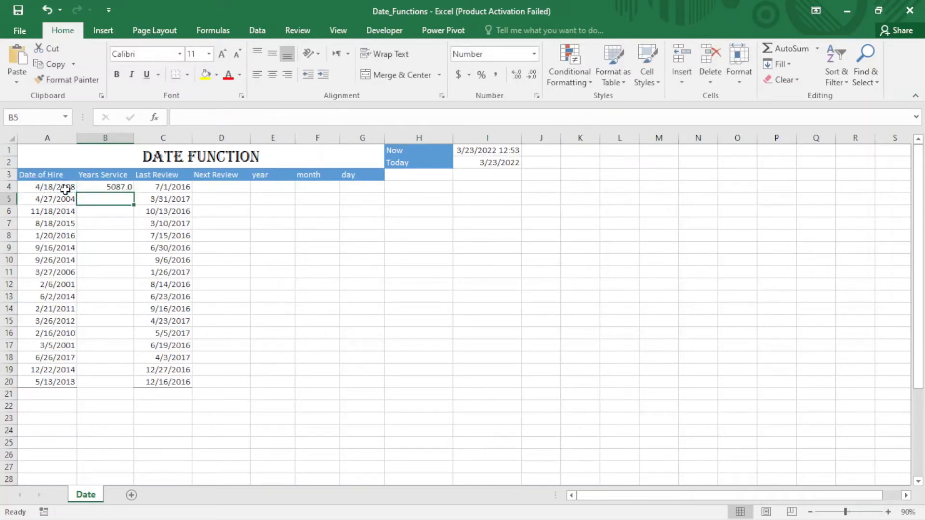
Step: Fill the B4 subtraction formula down to B20, and clear the contents of B4:B20
{"action": "left_click", "coordinate": [97, 187]}
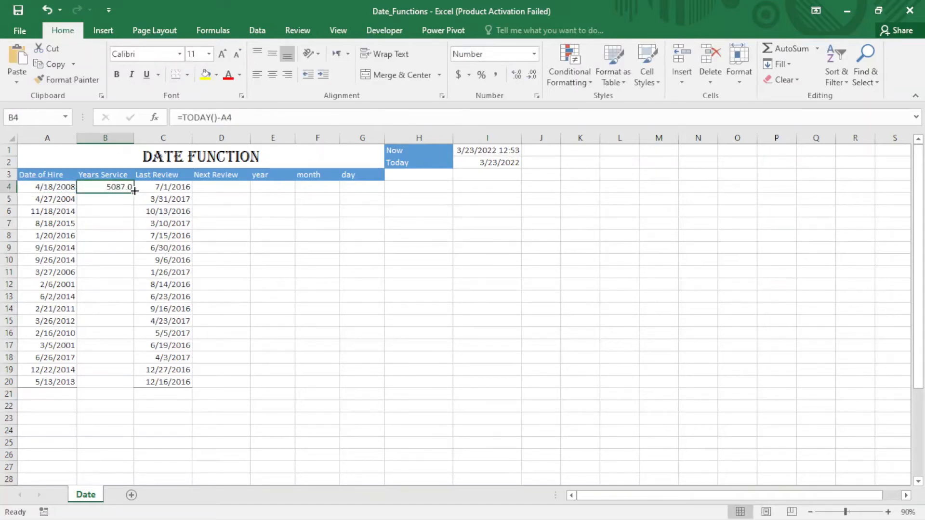
{"action": "left_click_drag", "start_coordinate": [135, 191], "coordinate": [133, 388]}
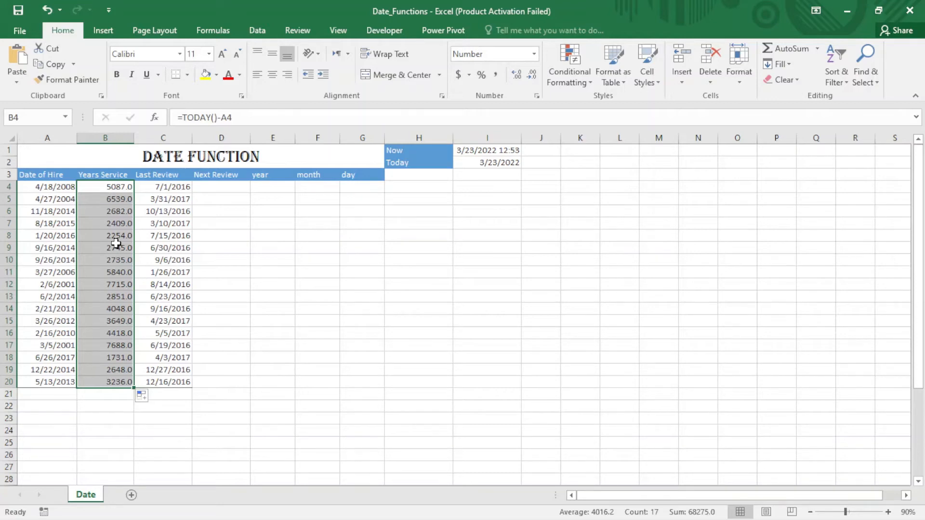
{"action": "key", "text": "Delete"}
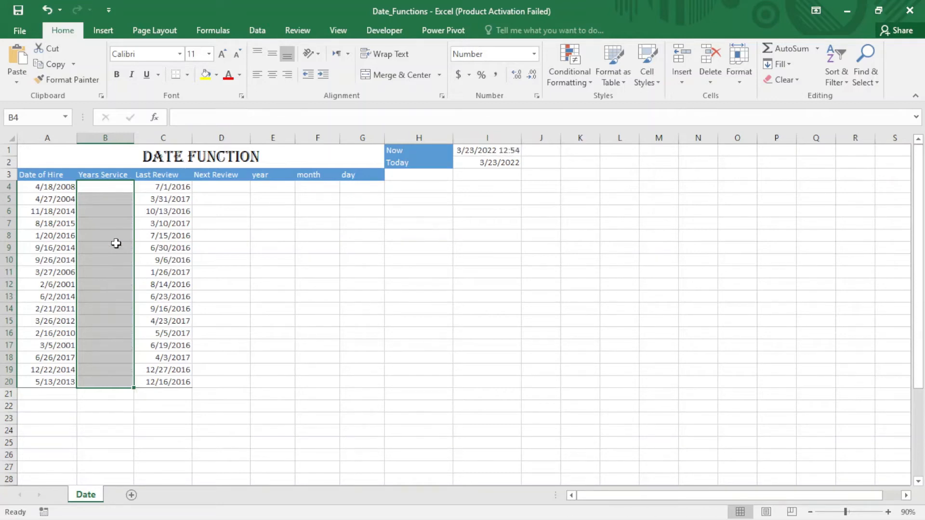
Step: Enter =YEARFRAC(A4,$I$2) in B4 to compute years of service from the hire date to today's date
{"action": "left_click", "coordinate": [105, 187]}
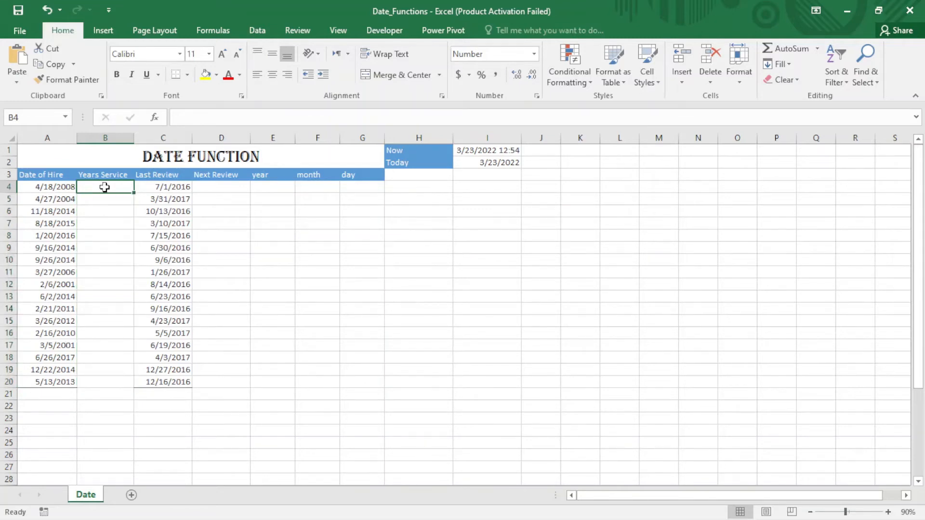
{"action": "type", "text": "y"}
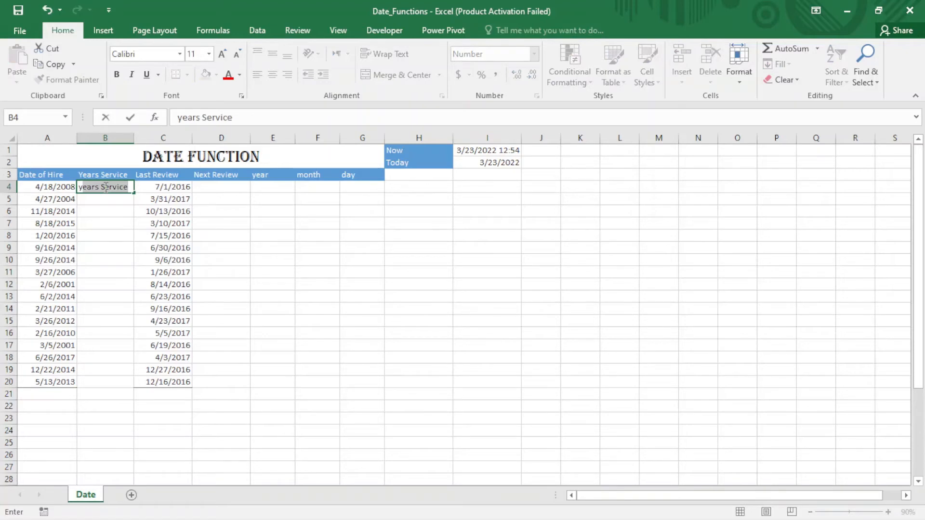
{"action": "key", "text": "BackSpace"}
{"action": "key", "text": "BackSpace"}
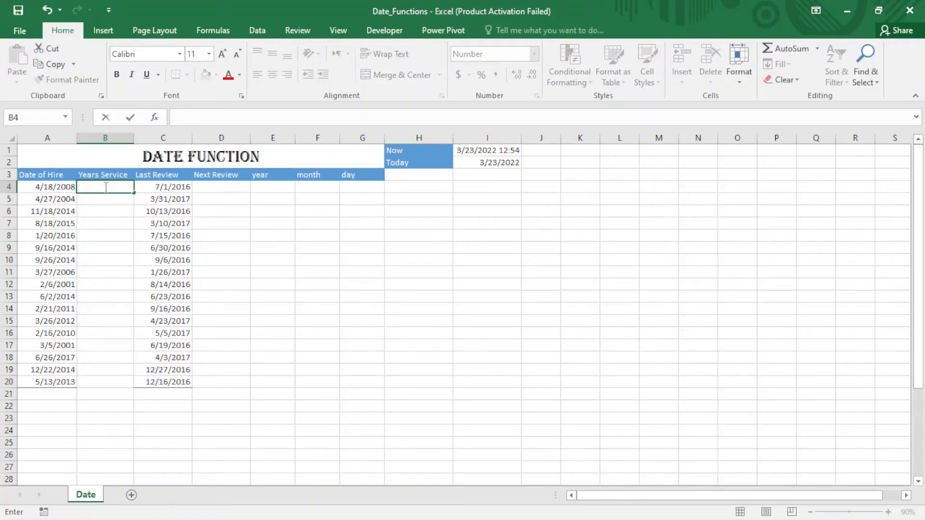
{"action": "type", "text": "=yea"}
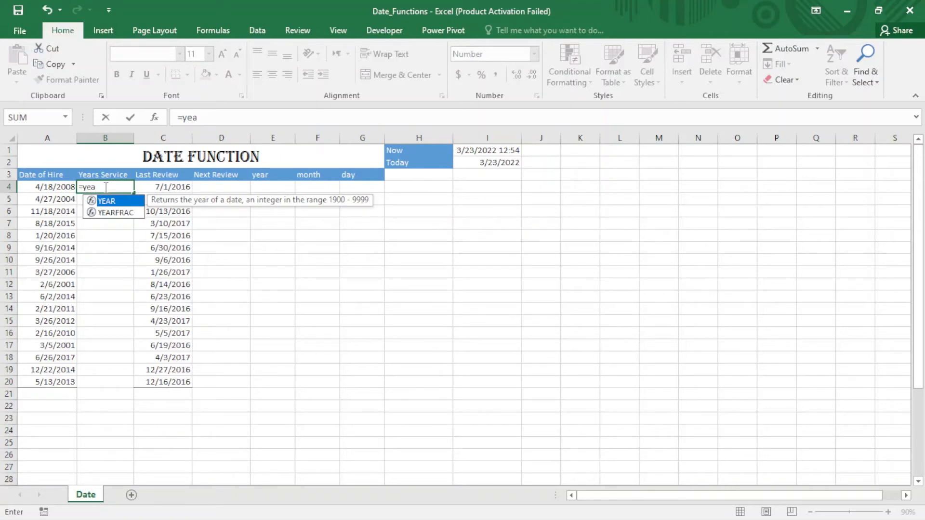
{"action": "key", "text": "Down"}
{"action": "key", "text": "Tab"}
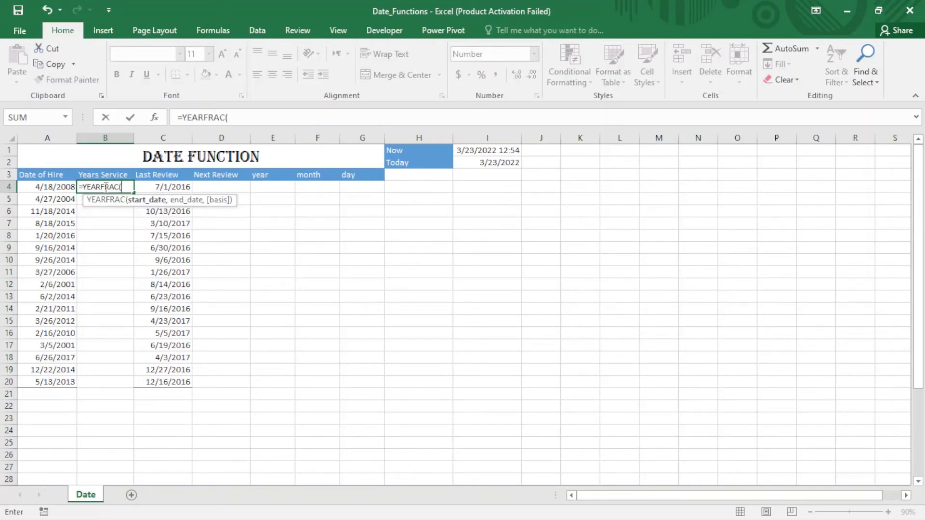
{"action": "left_click", "coordinate": [48, 185]}
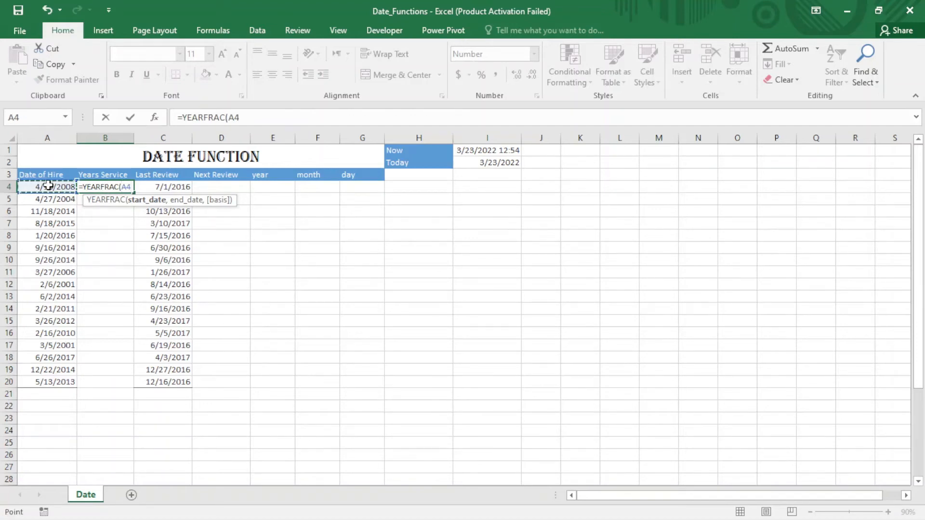
{"action": "type", "text": ","}
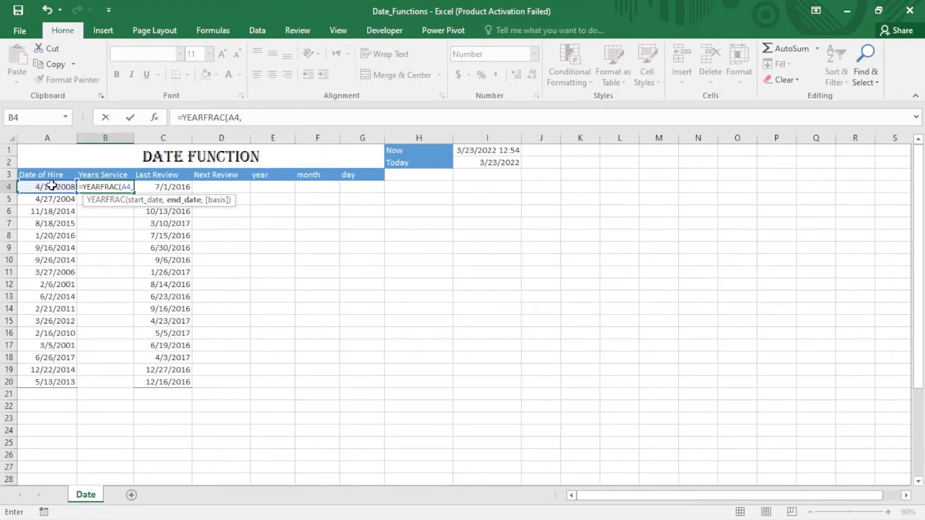
{"action": "left_click", "coordinate": [505, 162]}
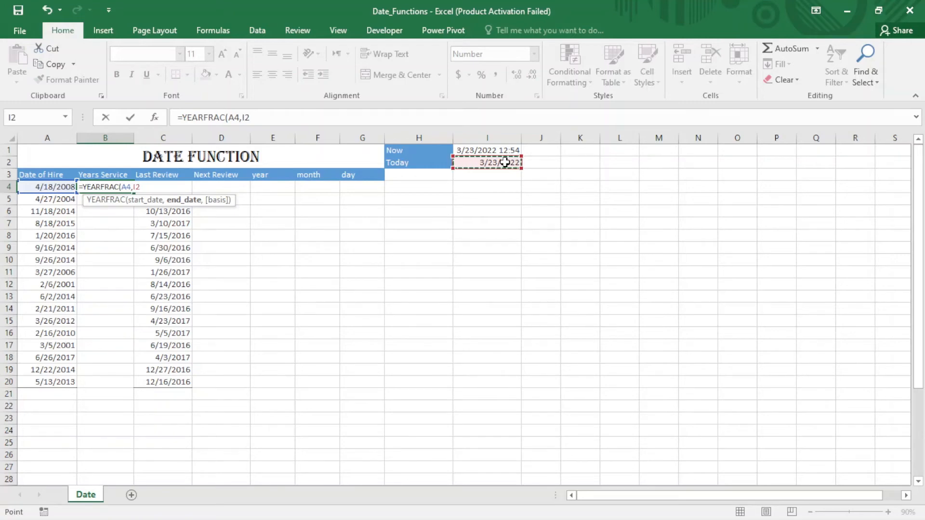
{"action": "key", "text": "F4"}
{"action": "type", "text": ")"}
{"action": "key", "text": "Return"}
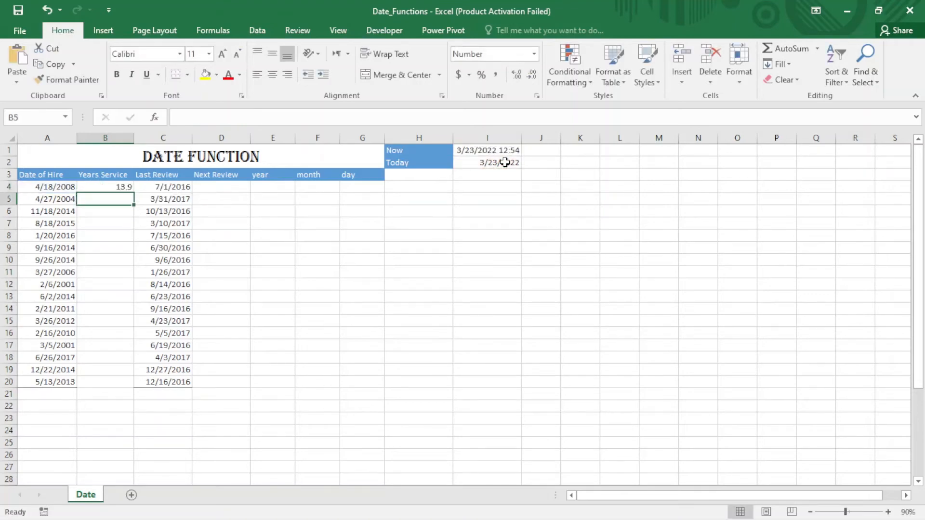
Step: Fill the YEARFRAC formula from B4 down the Years Service column to B20
{"action": "left_click", "coordinate": [124, 186]}
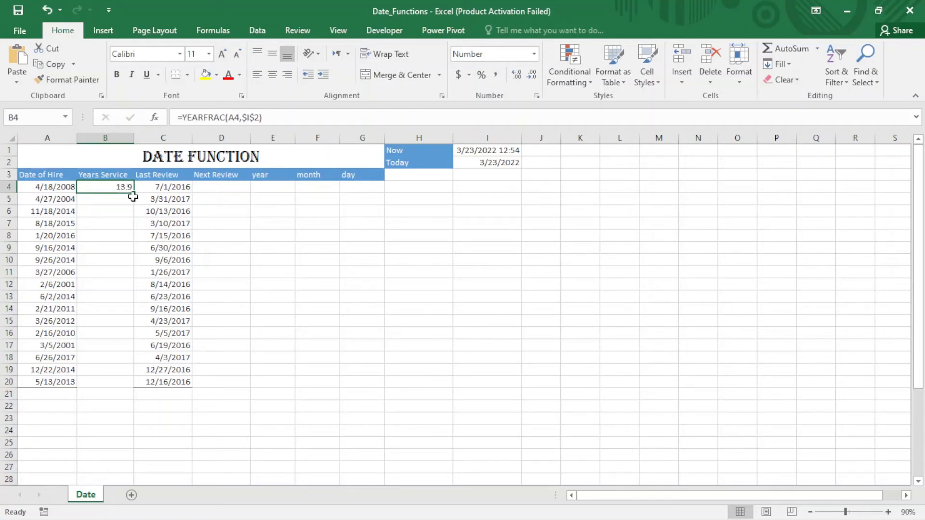
{"action": "left_click_drag", "start_coordinate": [133, 192], "coordinate": [133, 385]}
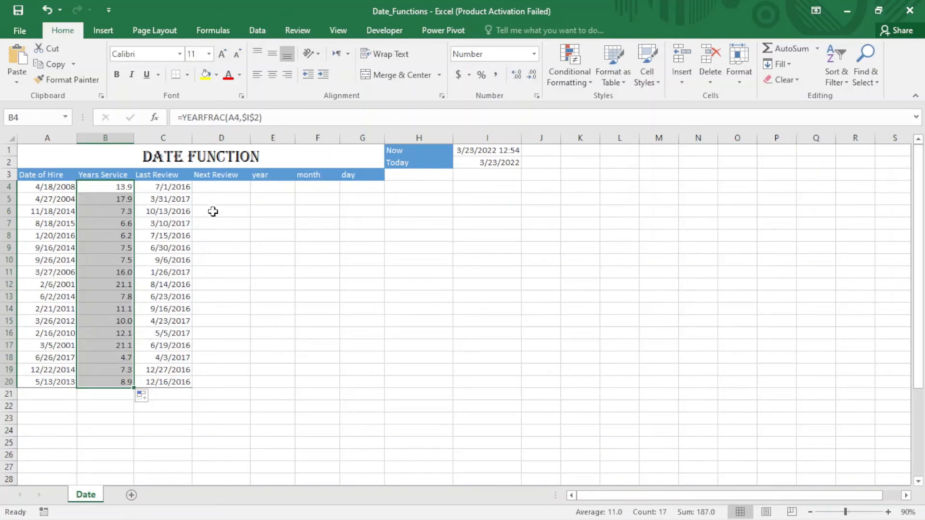
Step: Enter =C4+365 in D4 to set the first Next Review date one year after the last review
{"action": "left_click", "coordinate": [111, 220]}
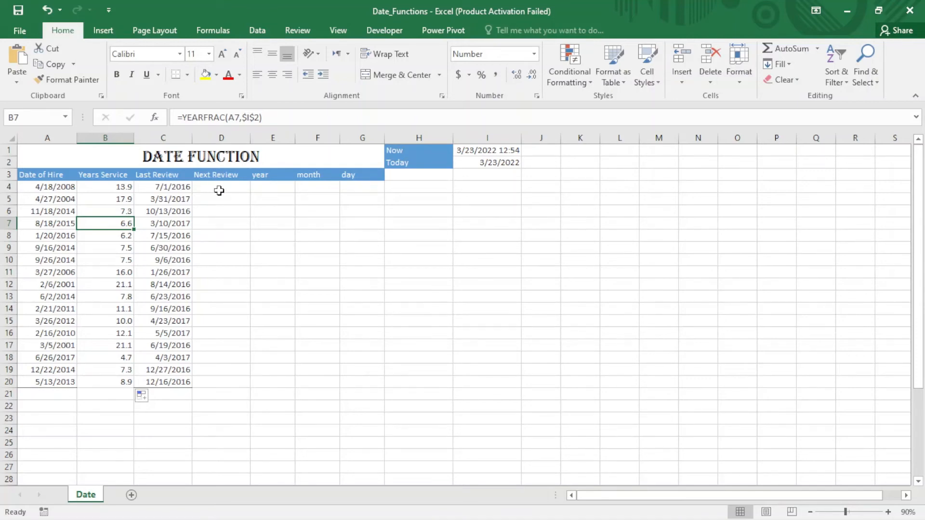
{"action": "left_click", "coordinate": [159, 184]}
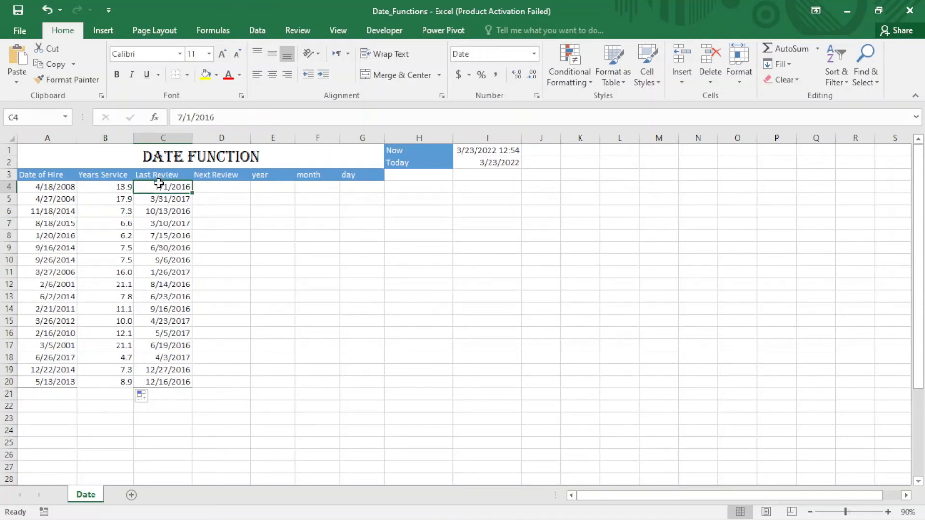
{"action": "left_click", "coordinate": [214, 190]}
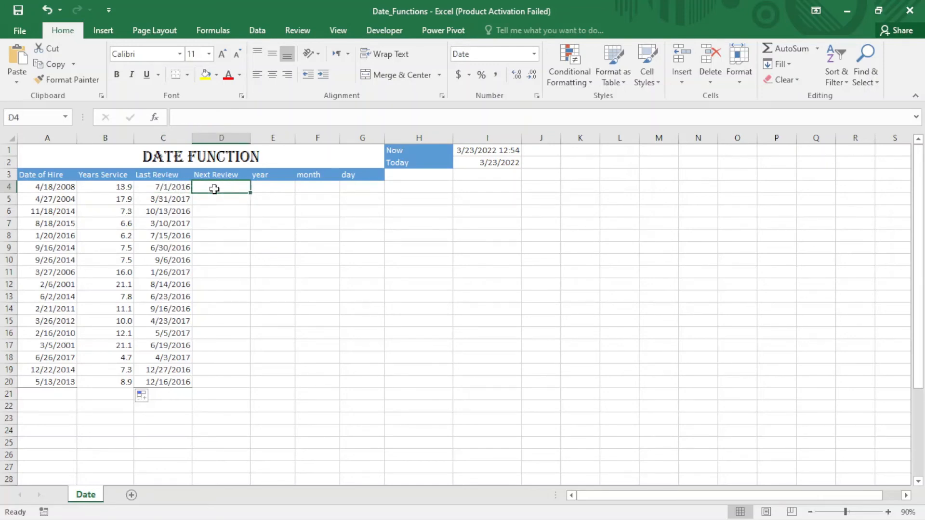
{"action": "type", "text": "="}
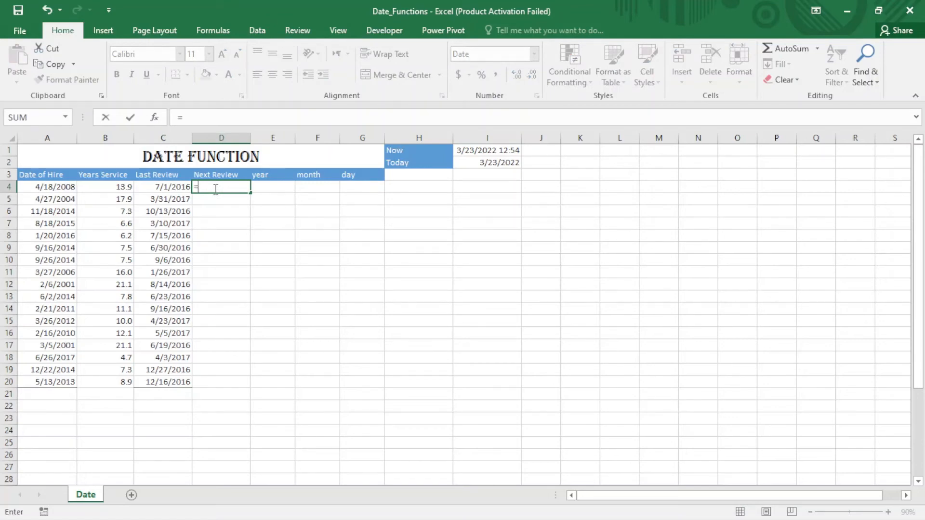
{"action": "left_click", "coordinate": [154, 187]}
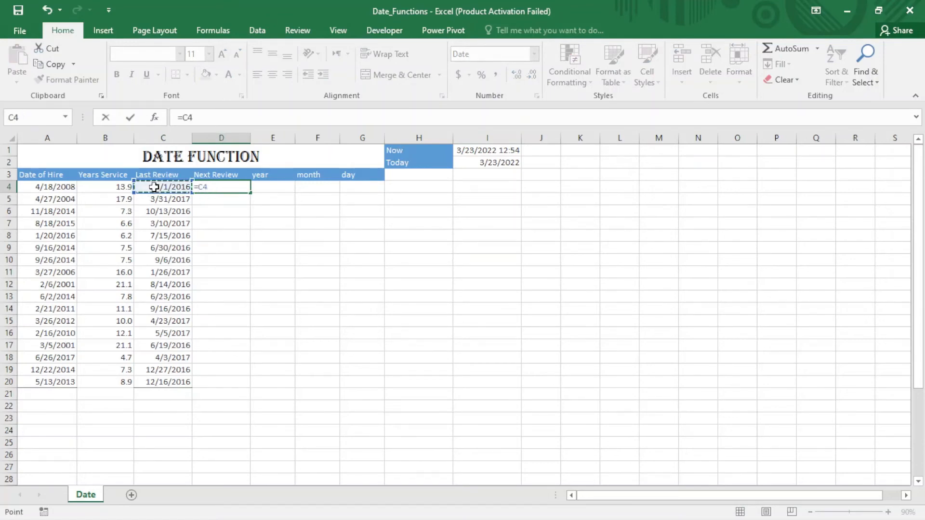
{"action": "type", "text": "+365"}
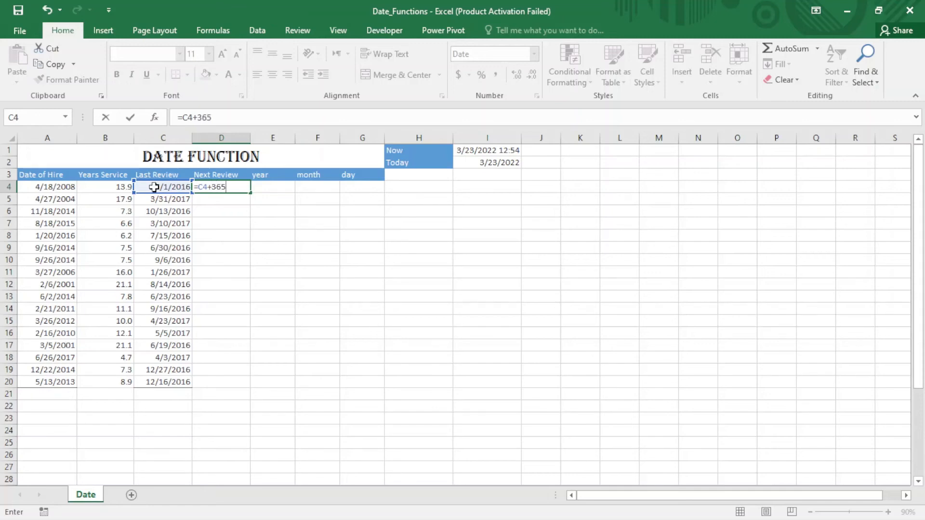
{"action": "key", "text": "Return"}
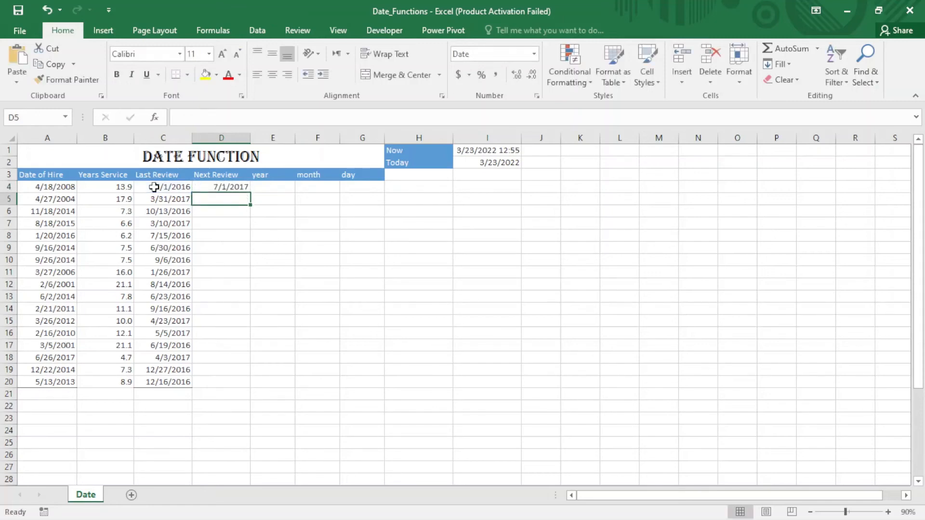
Step: Fill the Next Review formula from D4 down the column to D20
{"action": "left_click", "coordinate": [237, 187]}
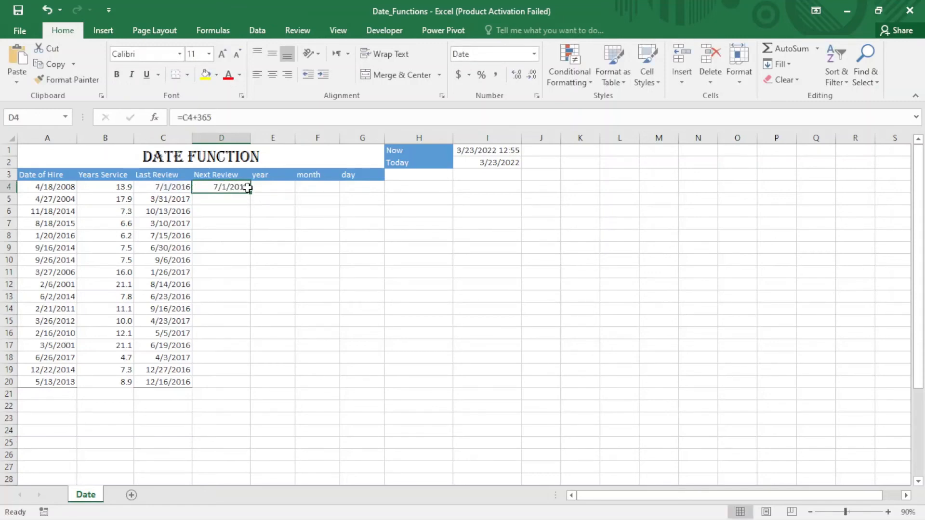
{"action": "left_click_drag", "start_coordinate": [252, 193], "coordinate": [256, 389]}
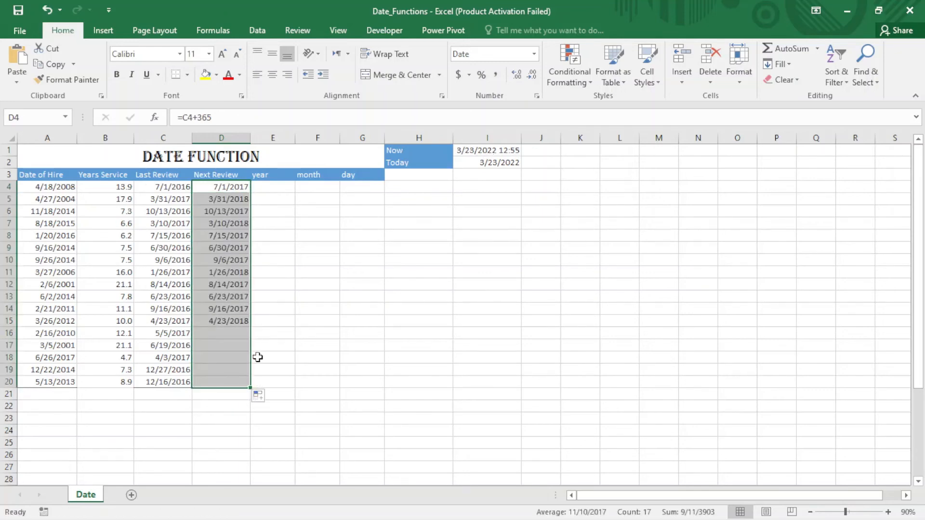
{"action": "left_click", "coordinate": [283, 283]}
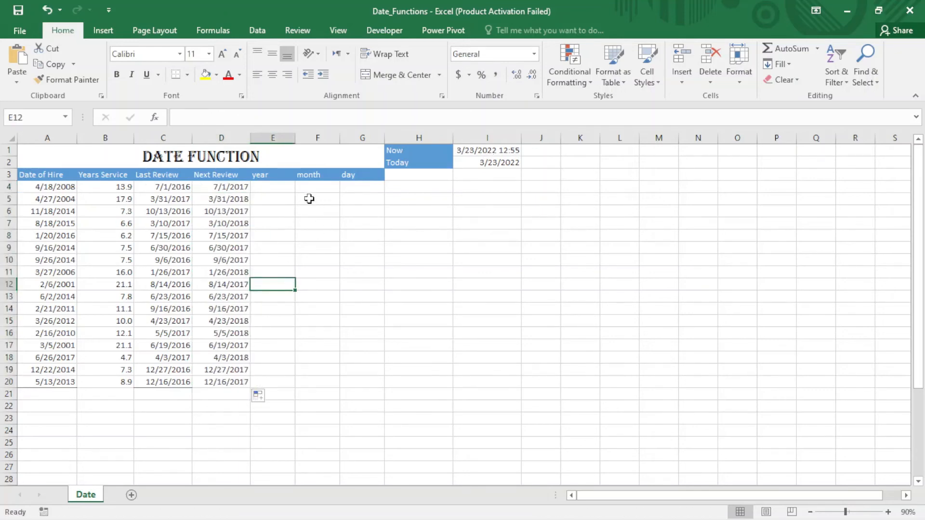
Step: Enter =YEAR(D4) in E4 to extract the year of the first Next Review date
{"action": "left_click", "coordinate": [285, 188]}
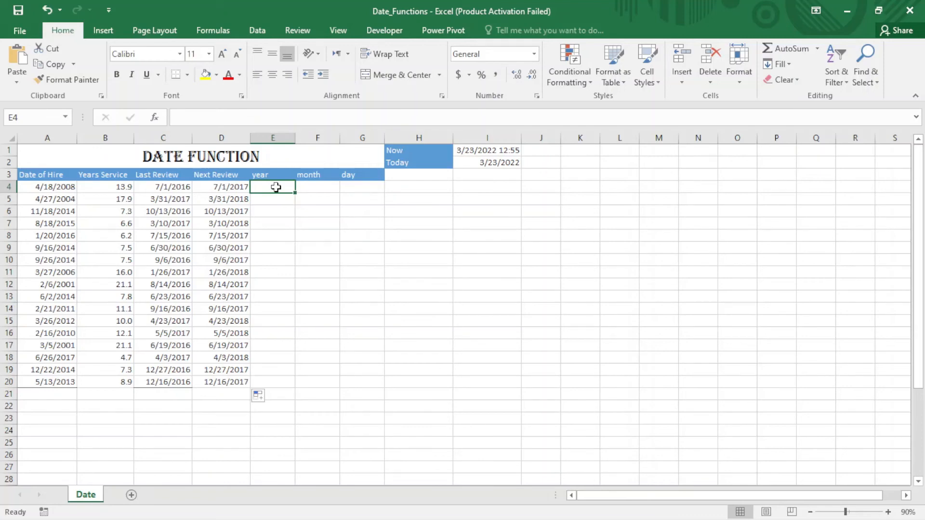
{"action": "type", "text": "=yea"}
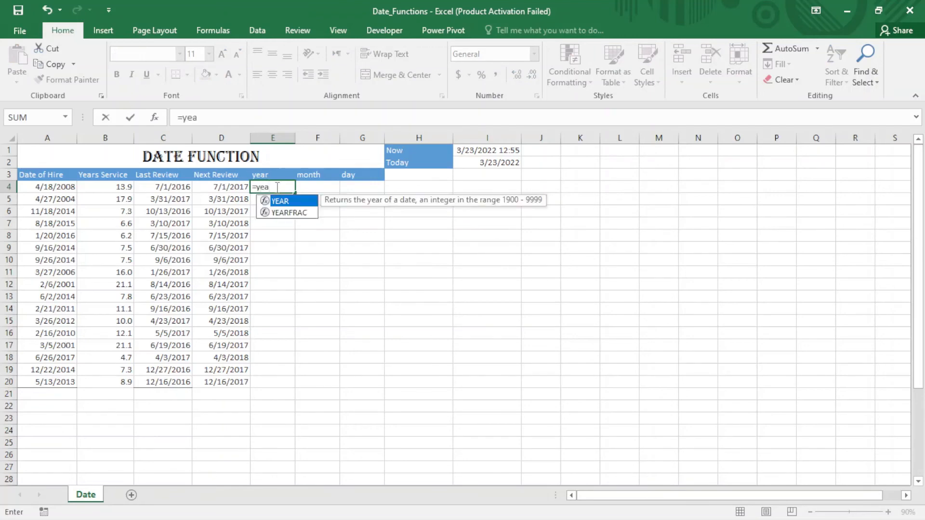
{"action": "key", "text": "Tab"}
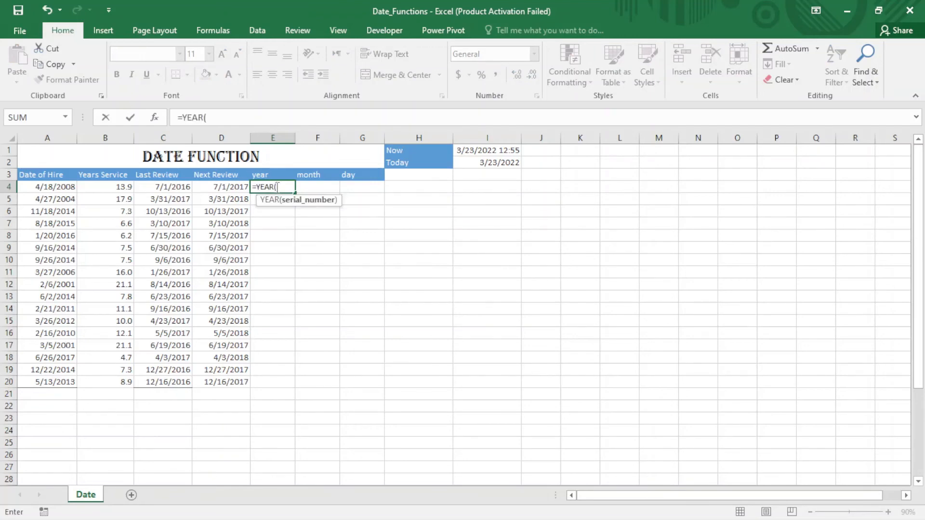
{"action": "left_click", "coordinate": [233, 188]}
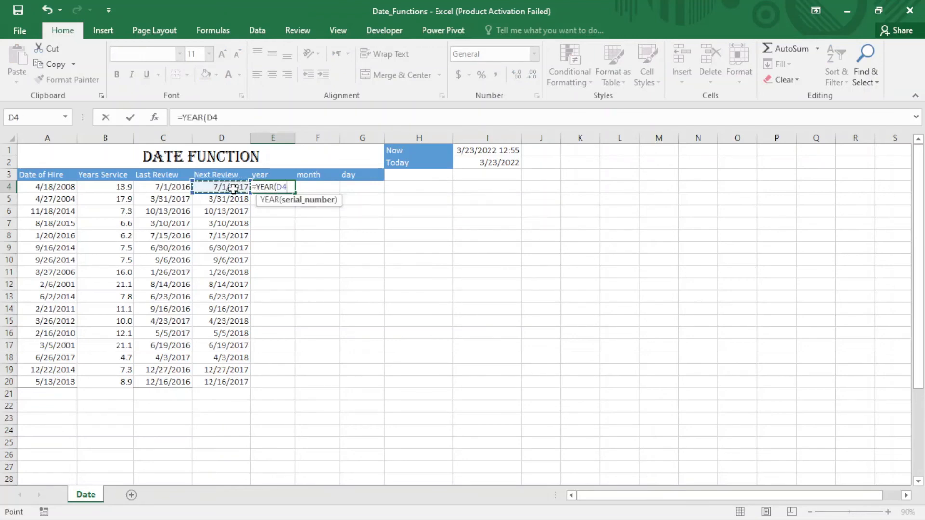
{"action": "type", "text": ")"}
{"action": "key", "text": "Return"}
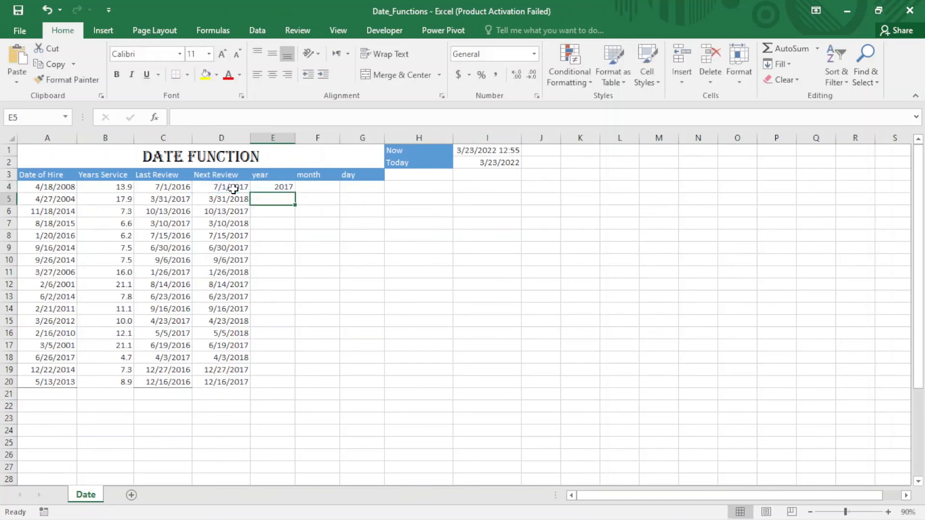
Step: Enter a MONTH formula in F4 that extracts the month from the Next Review date in D4
{"action": "left_click", "coordinate": [330, 185]}
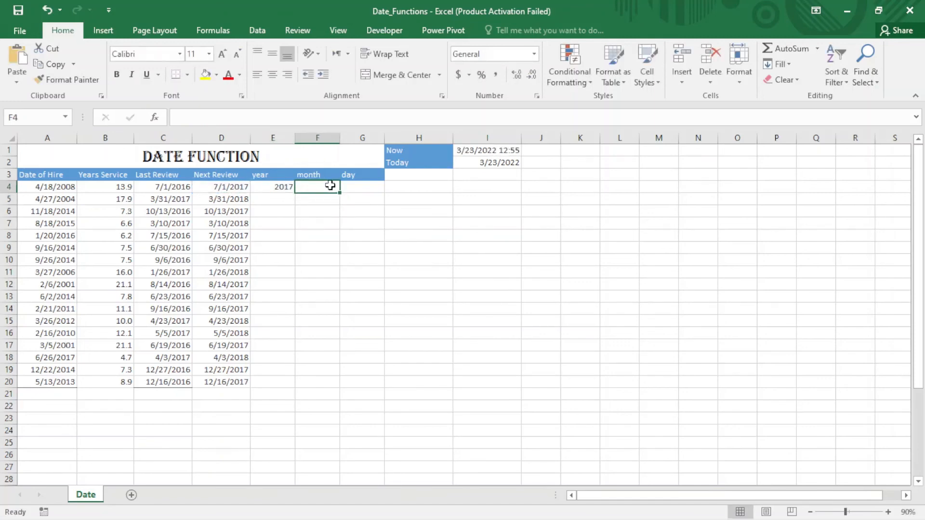
{"action": "type", "text": "=month"}
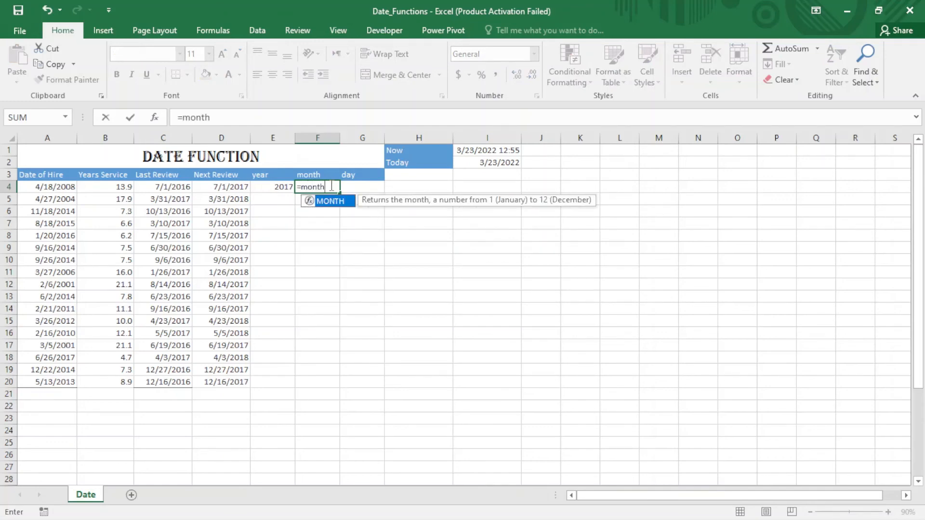
{"action": "key", "text": "Tab"}
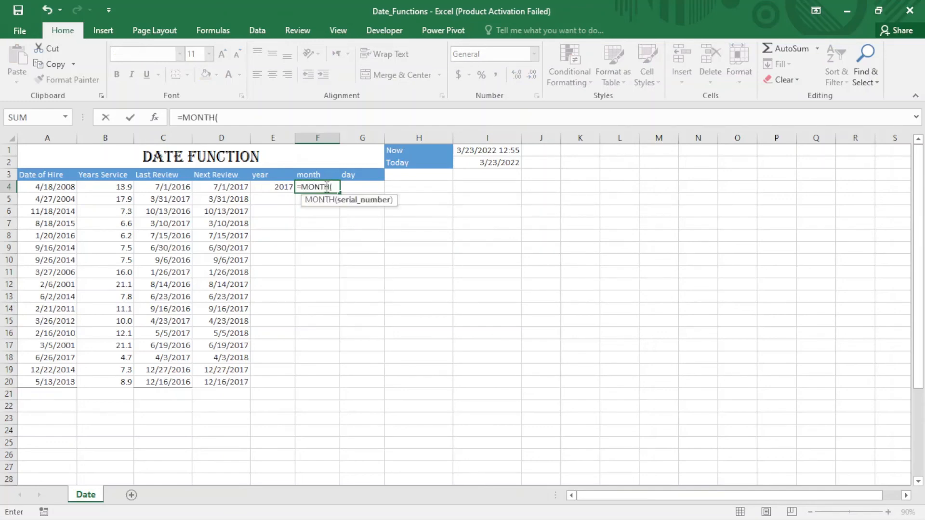
{"action": "left_click", "coordinate": [219, 188]}
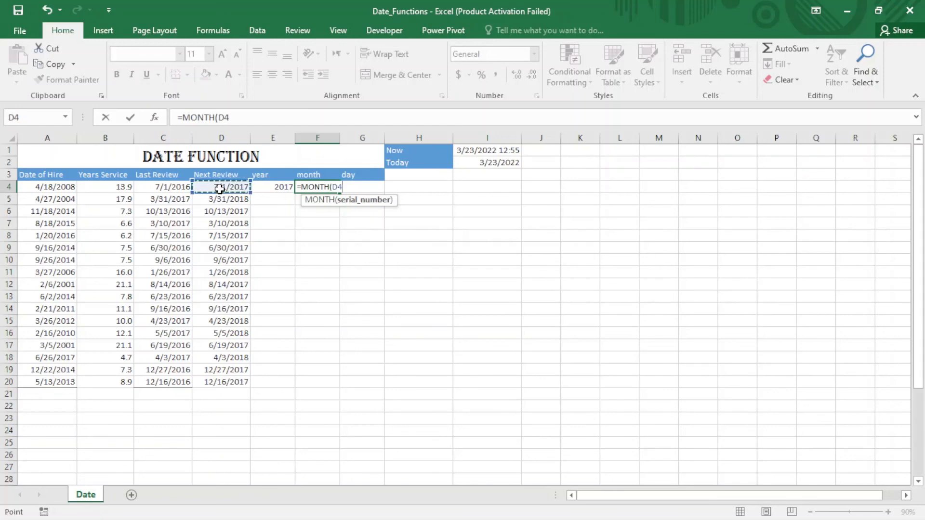
{"action": "key", "text": "Return"}
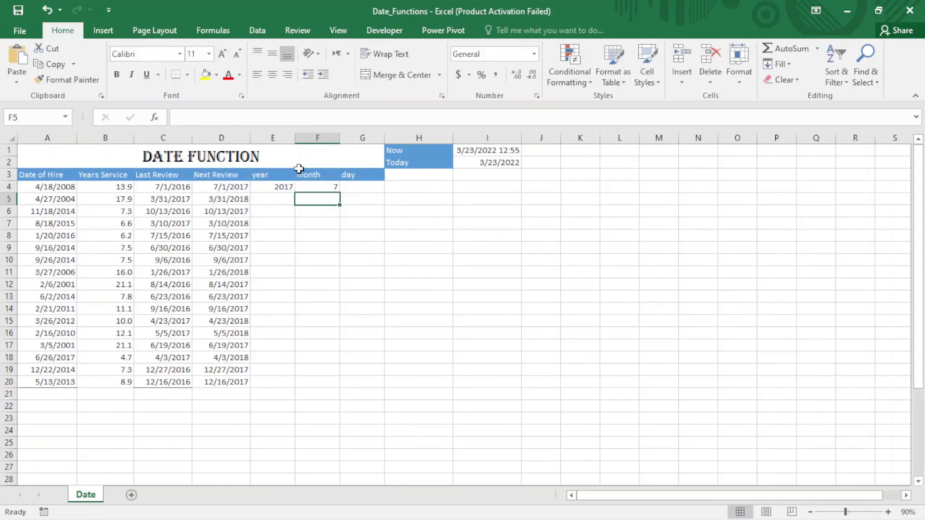
Step: Enter a DAY formula in G4 that extracts the day from the Next Review date in D4
{"action": "left_click", "coordinate": [366, 187]}
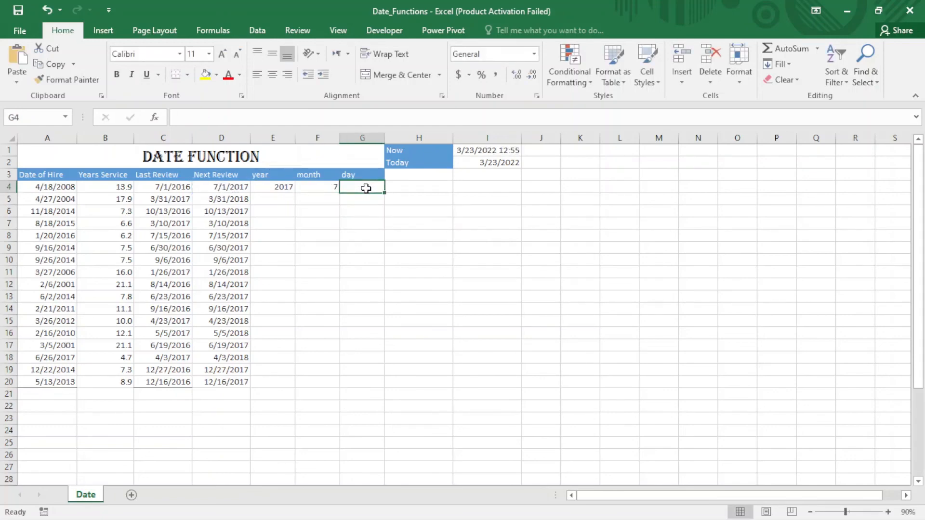
{"action": "type", "text": "=da"}
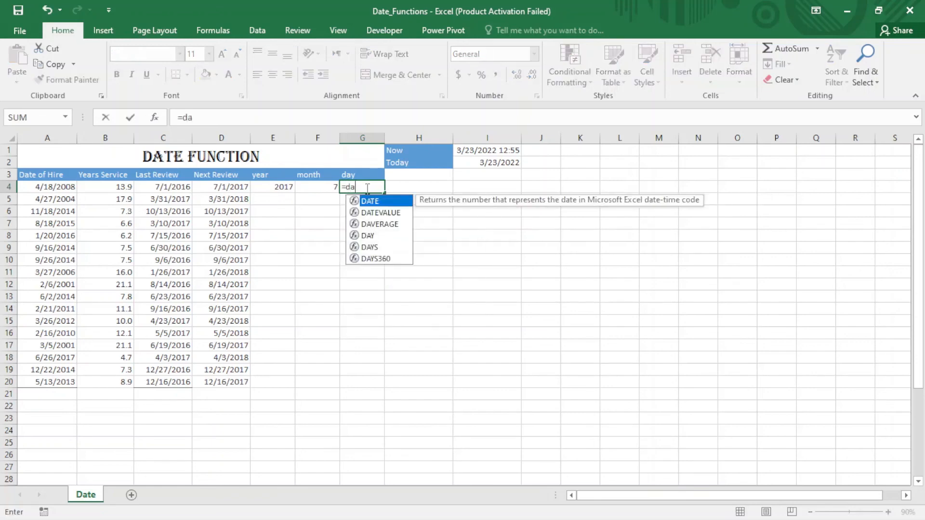
{"action": "type", "text": "y"}
{"action": "key", "text": "Tab"}
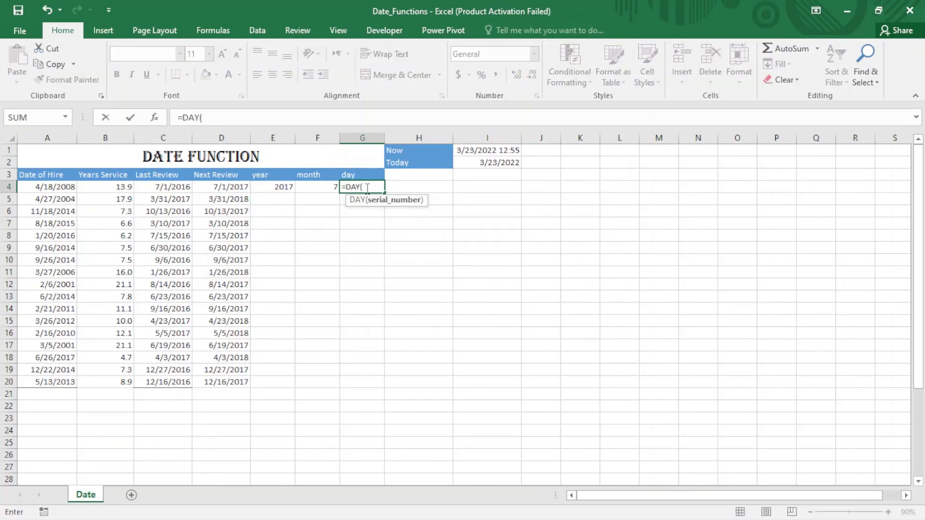
{"action": "left_click", "coordinate": [226, 188]}
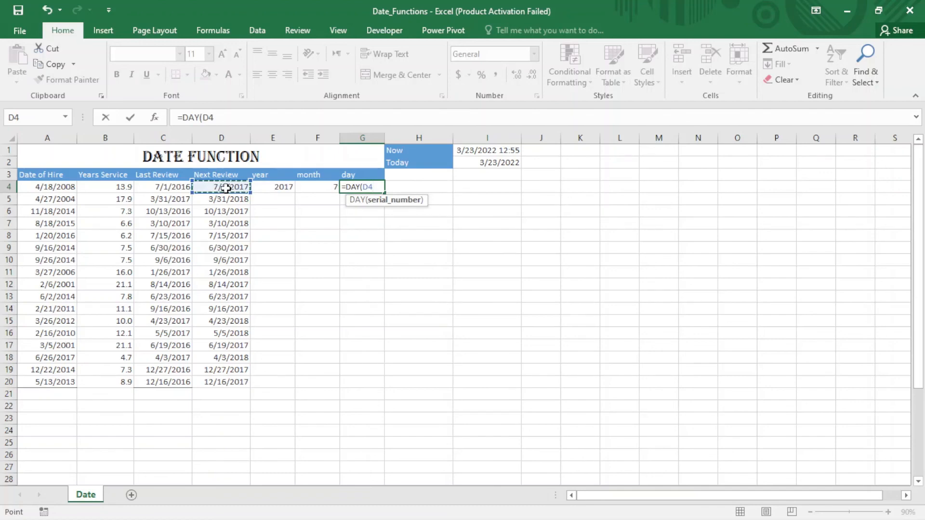
{"action": "key", "text": "Return"}
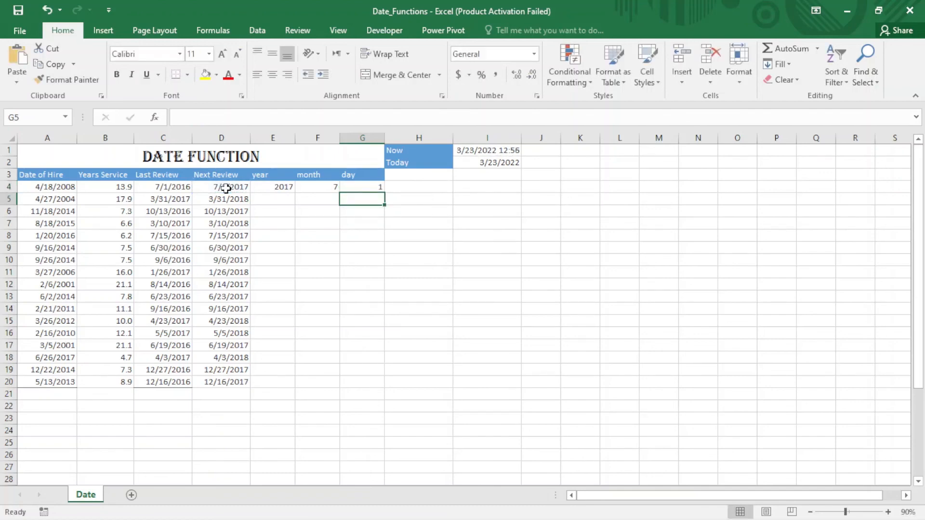
Step: Fill the year, month and day formulas in E4:G4 down to row 20
{"action": "left_click_drag", "start_coordinate": [265, 187], "coordinate": [388, 386]}
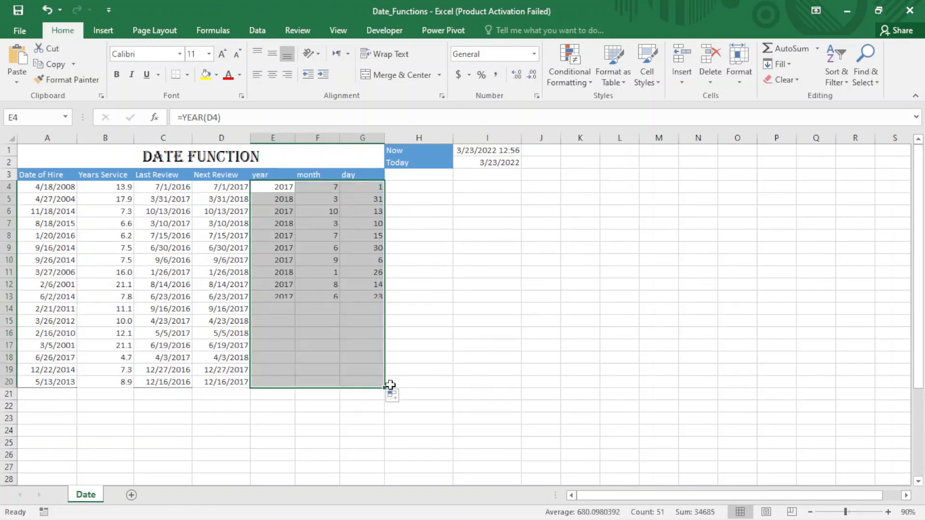
{"action": "left_click", "coordinate": [333, 337]}
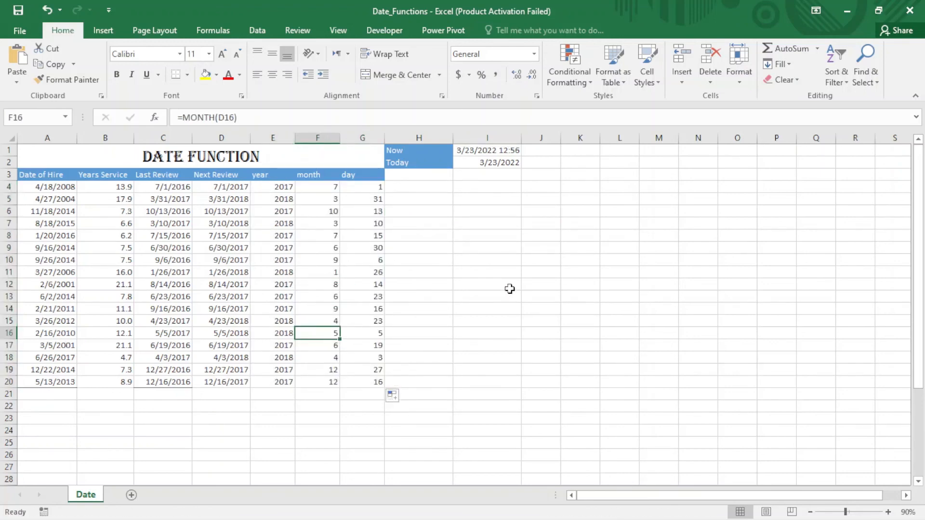